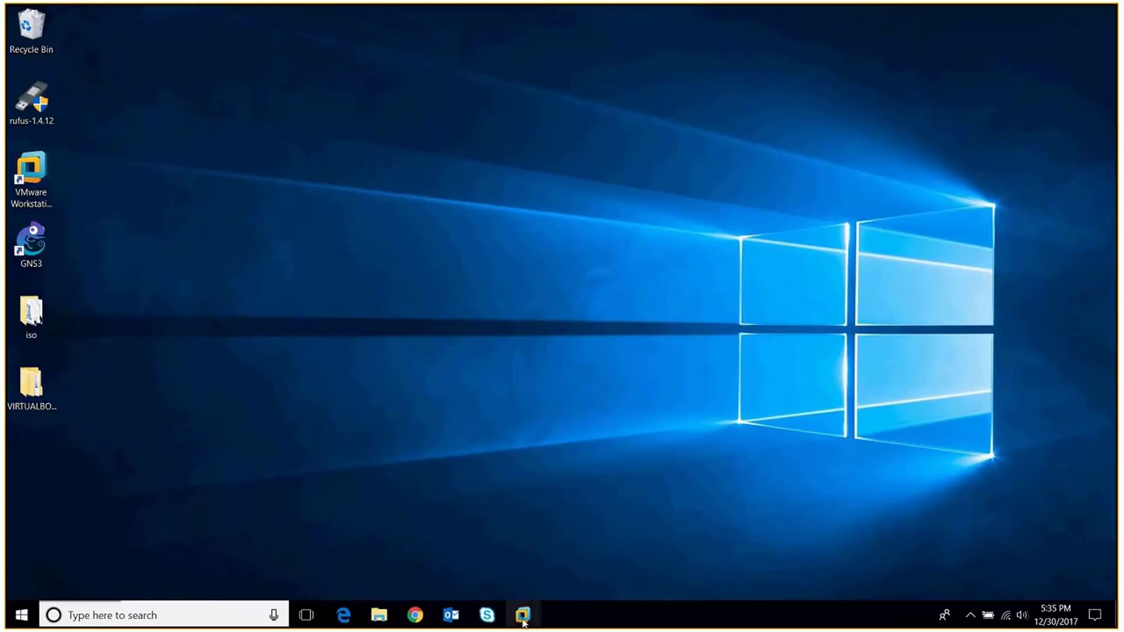
# Step: Bring up the client VM console and switch it to full screen with Ctrl+Alt+Enter
pyautogui.moveTo(522, 616)
pyautogui.click(658, 527)
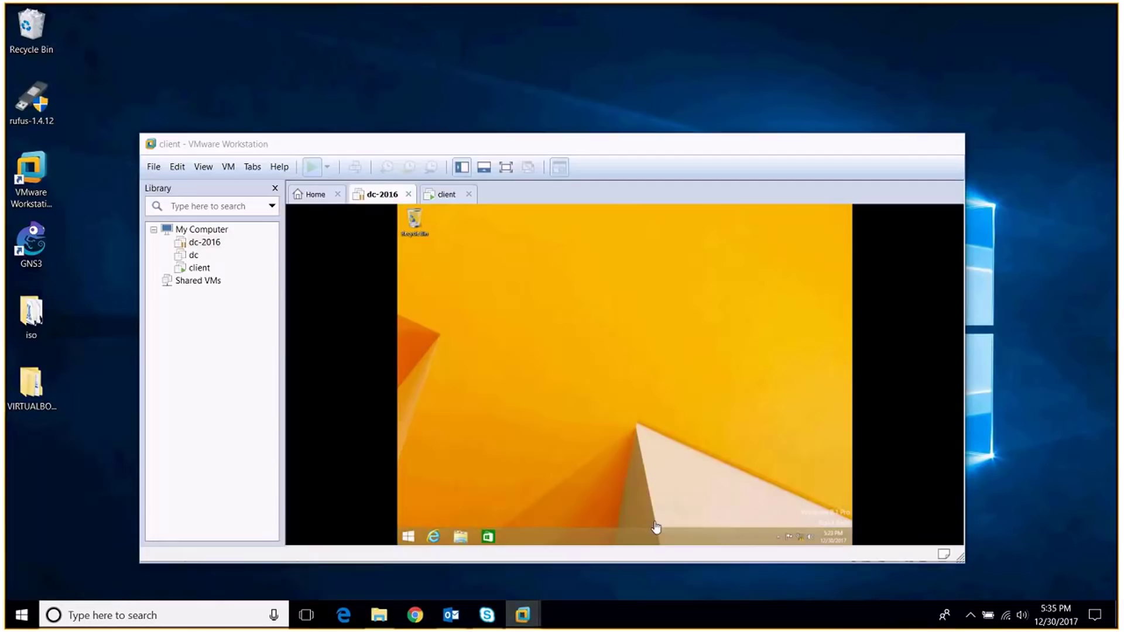
pyautogui.click(661, 331)
pyautogui.hotkey('ctrl', 'alt', 'Return')
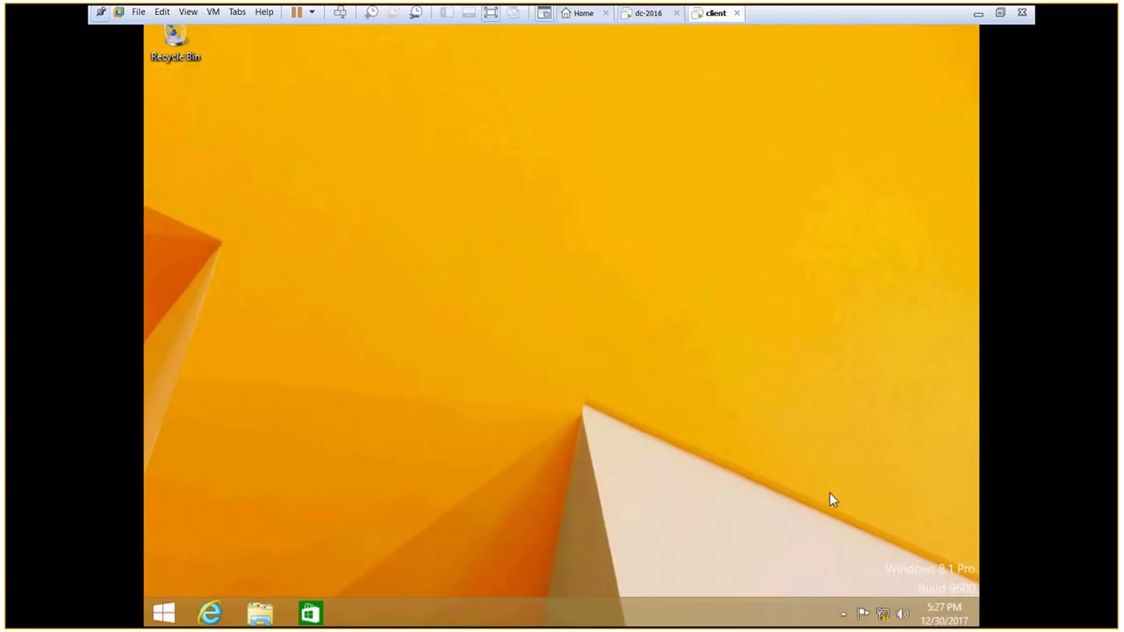
# Step: Open the Ethernet0 adapter properties from the Network and Sharing Center
pyautogui.click(884, 618)
pyautogui.rightClick(883, 618)
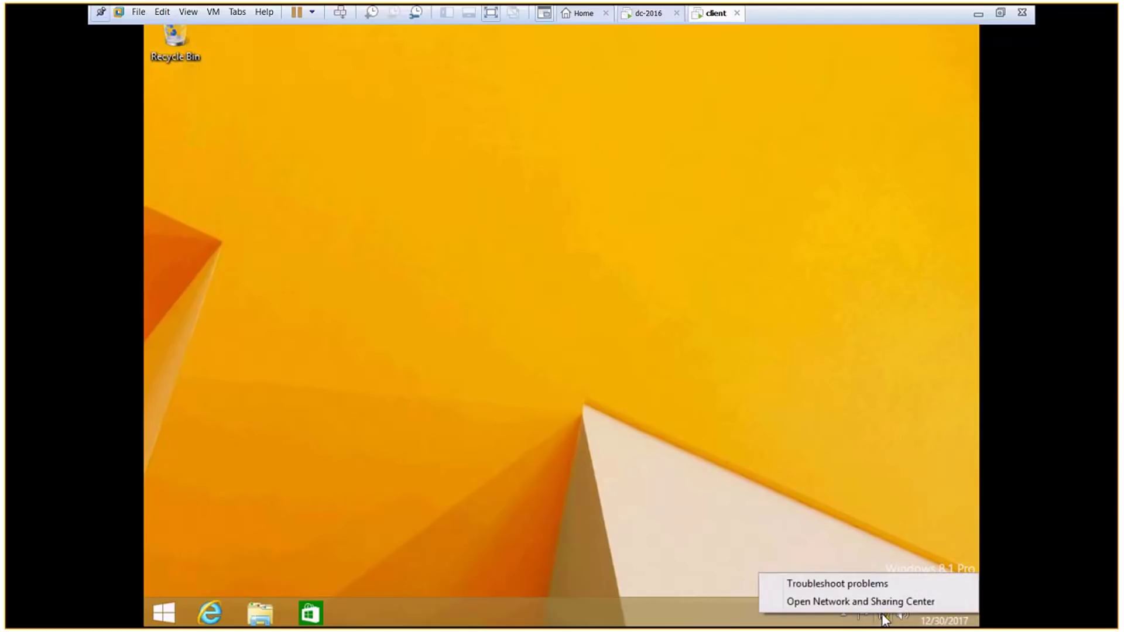
pyautogui.click(880, 606)
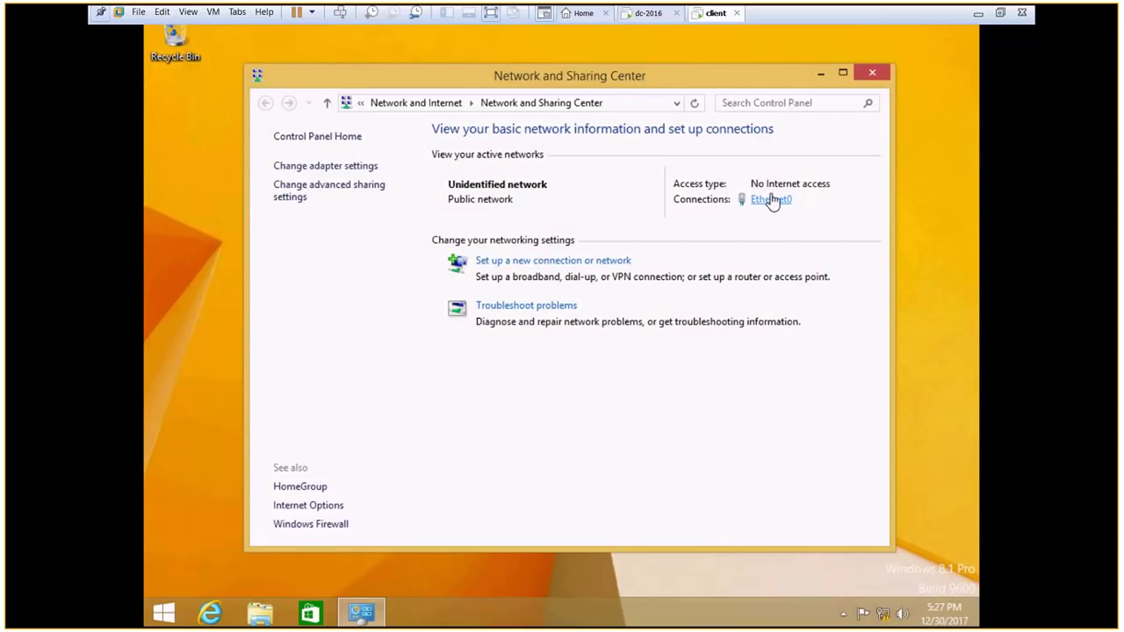
pyautogui.click(772, 201)
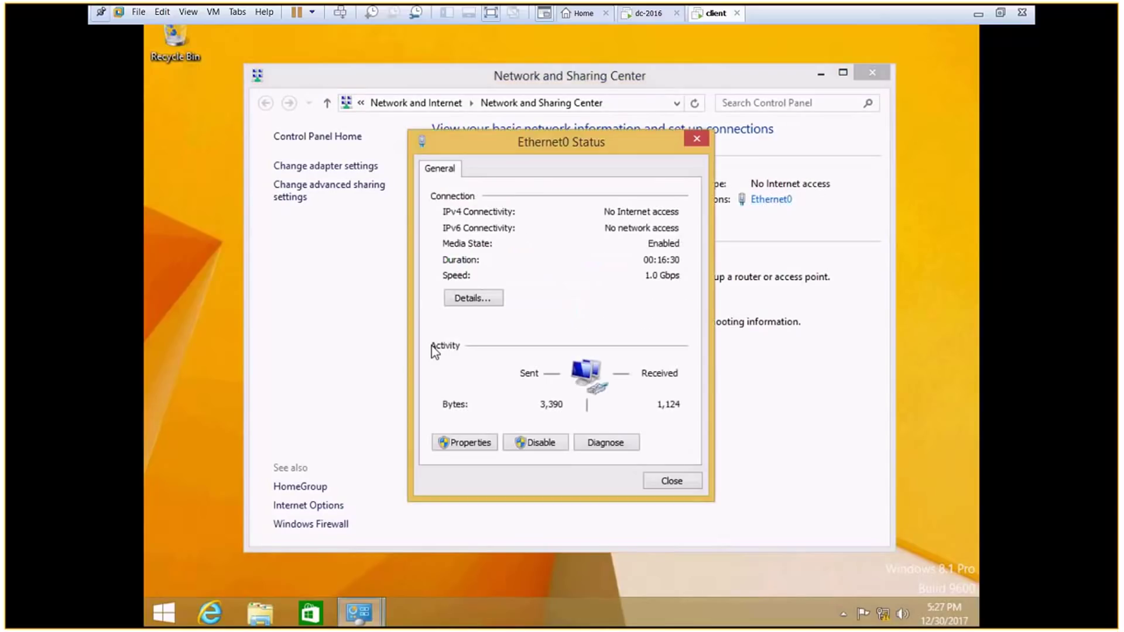
pyautogui.click(472, 444)
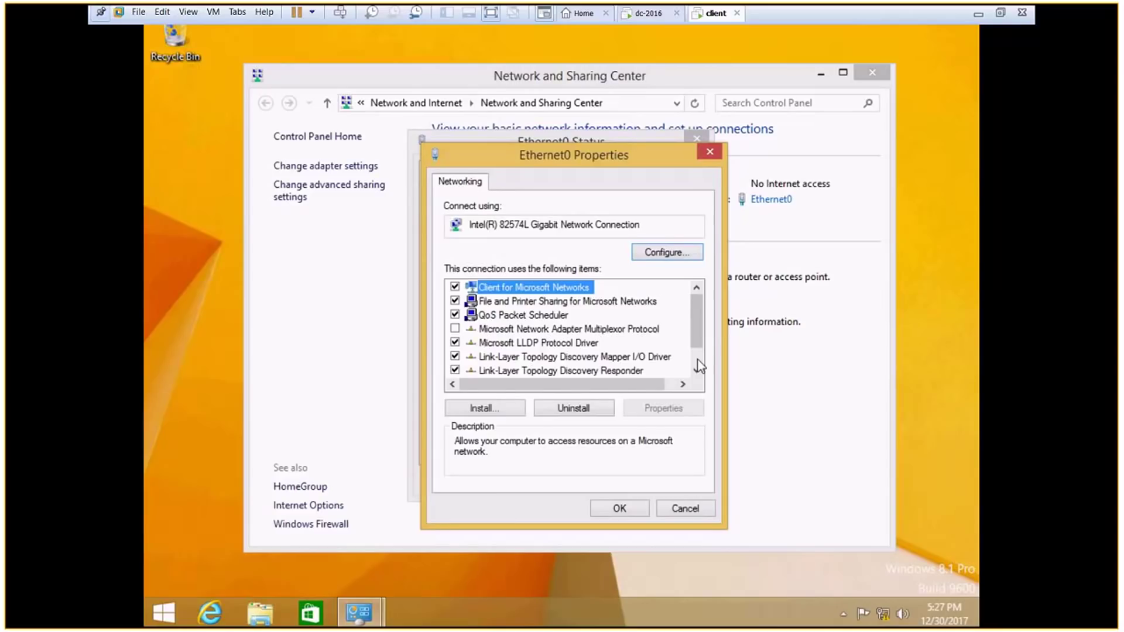
pyautogui.scroll(-1, 605, 350)
# Step: Set IPv4 to static 192.168.10.2, mask 255.255.255.0, DNS 192.168.10.1, and save
pyautogui.click(592, 371)
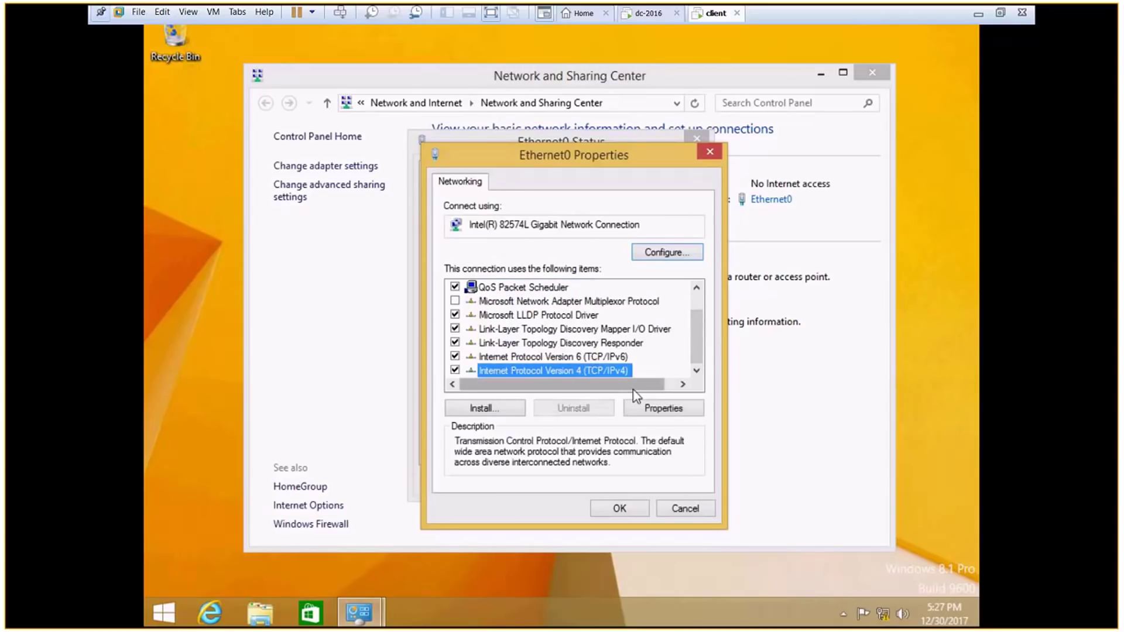
pyautogui.click(659, 408)
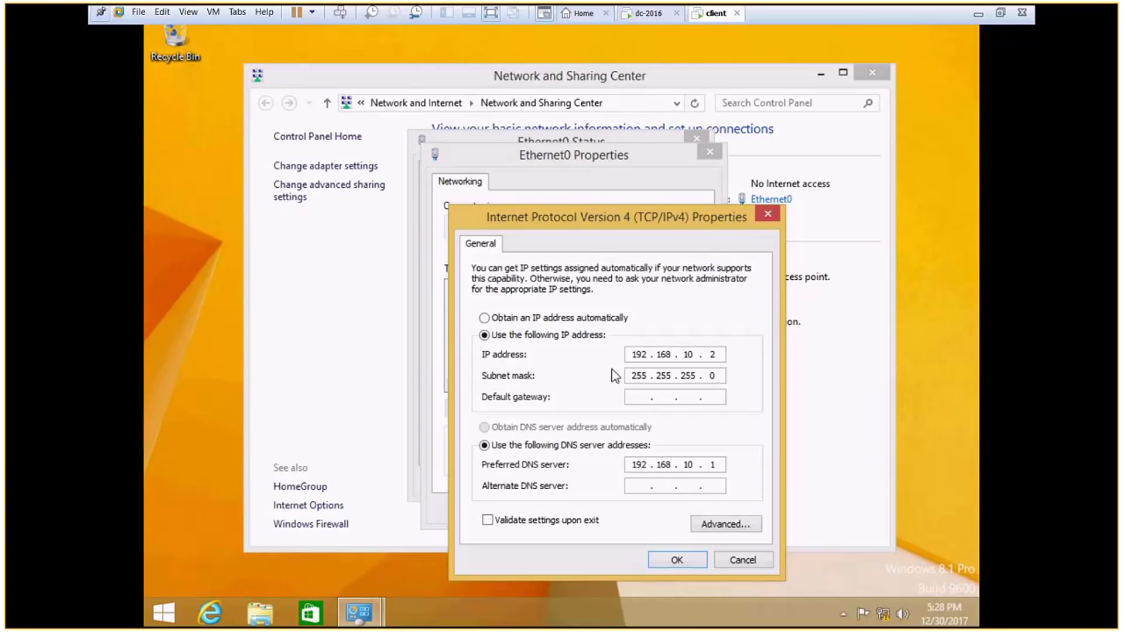
pyautogui.click(677, 565)
pyautogui.click(623, 508)
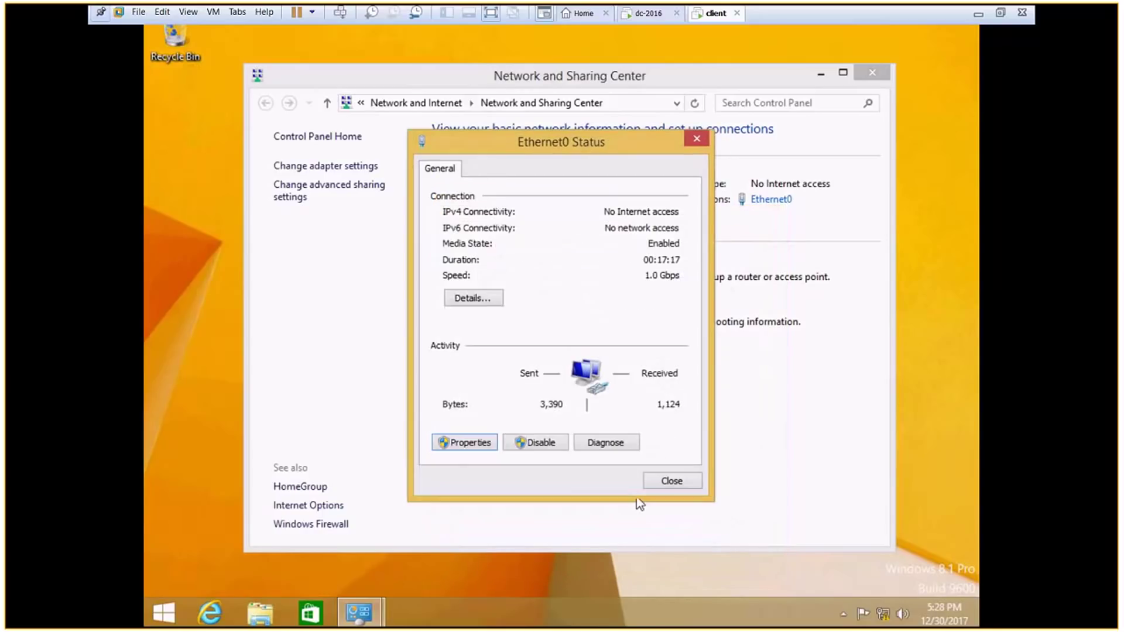
# Step: Close Ethernet0 Status and open This PC's System information and computer name settings
pyautogui.click(671, 483)
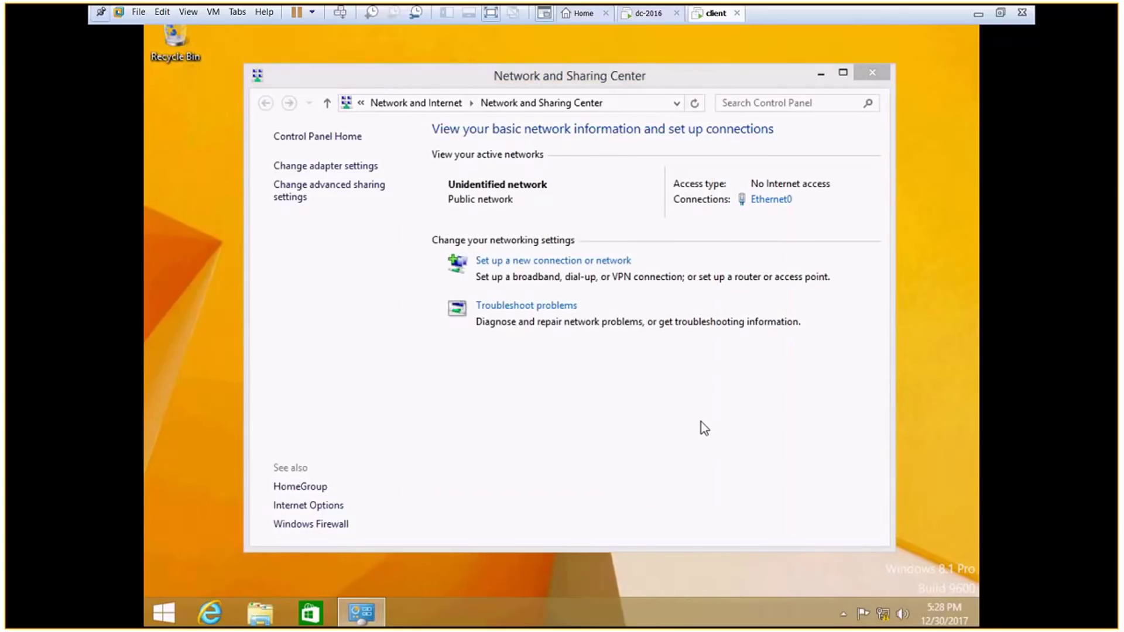
pyautogui.press('super+e')
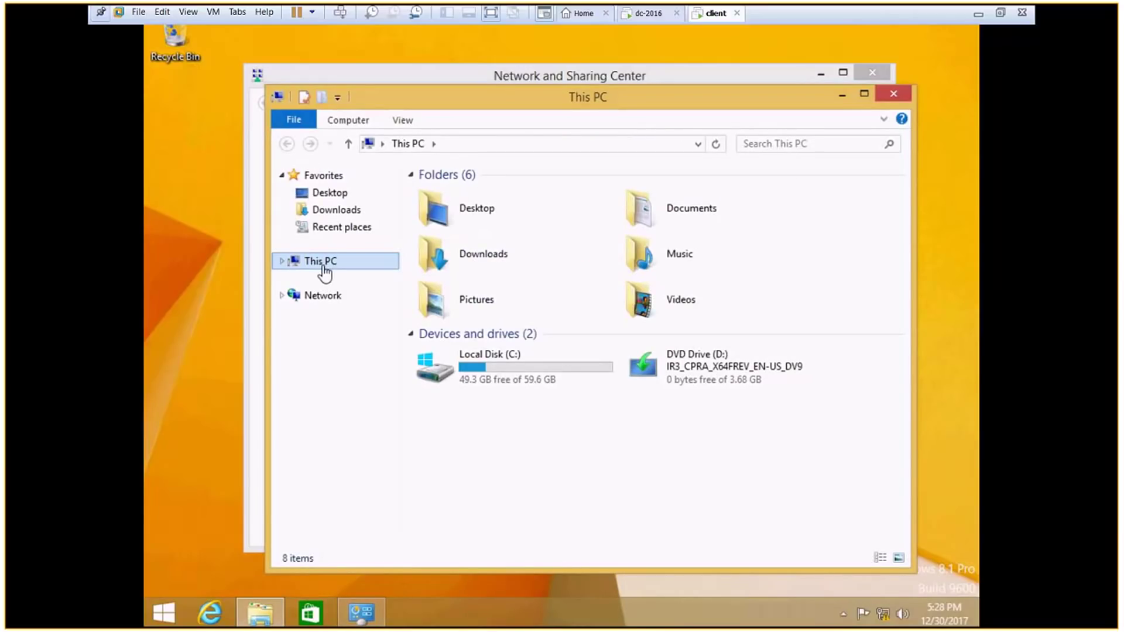
pyautogui.rightClick(323, 268)
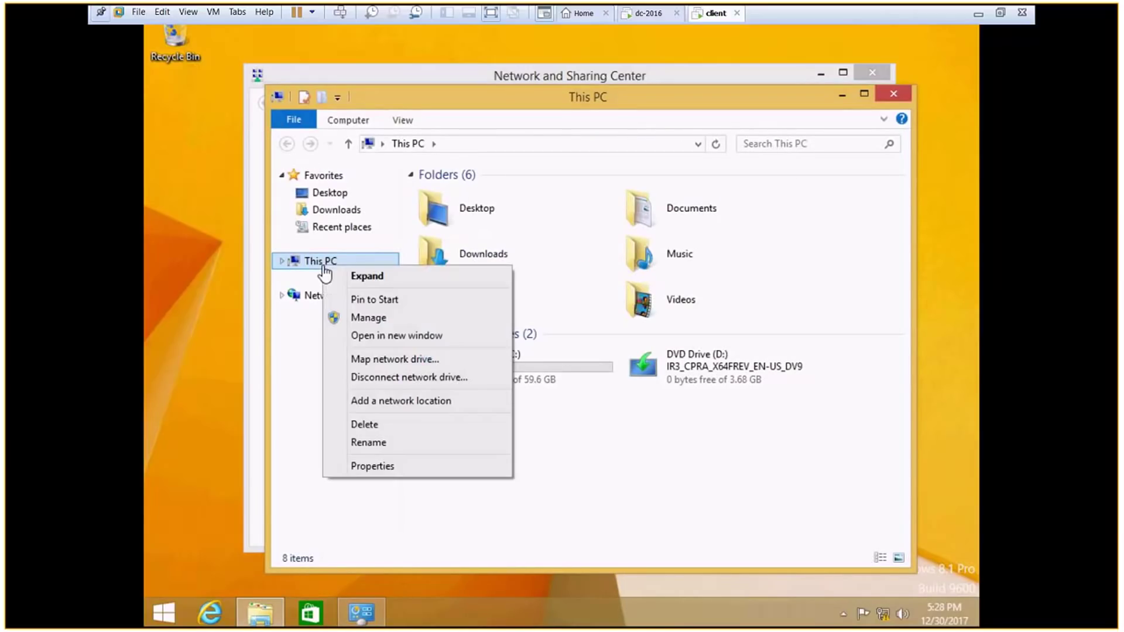
pyautogui.click(377, 466)
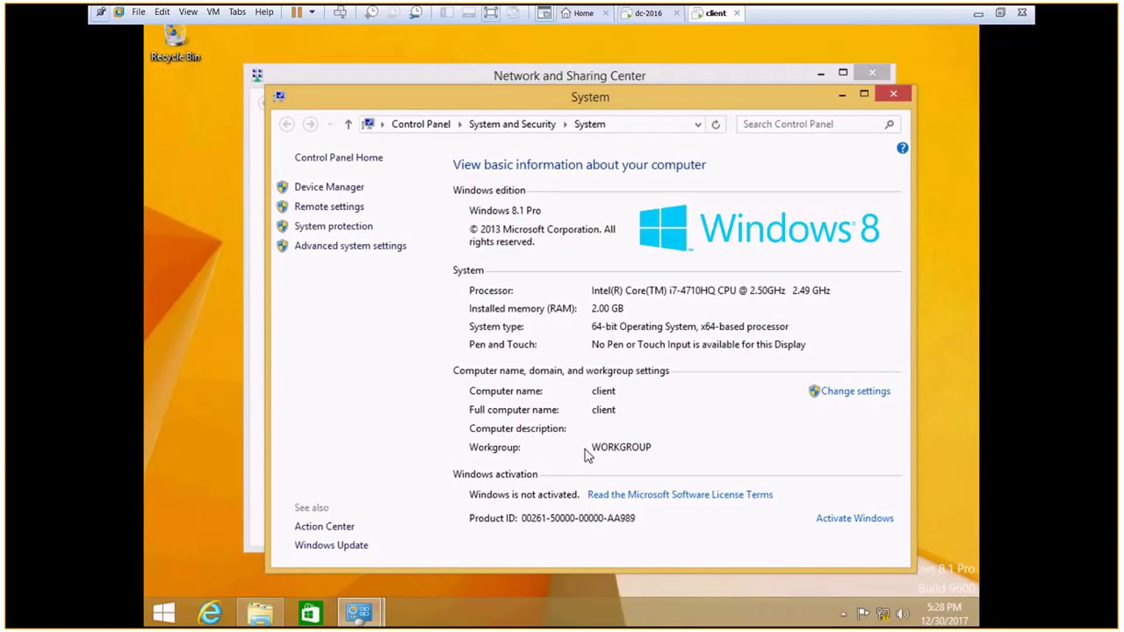
pyautogui.click(841, 396)
# Step: Change the computer's membership to the test.lab domain and submit the join
pyautogui.click(525, 354)
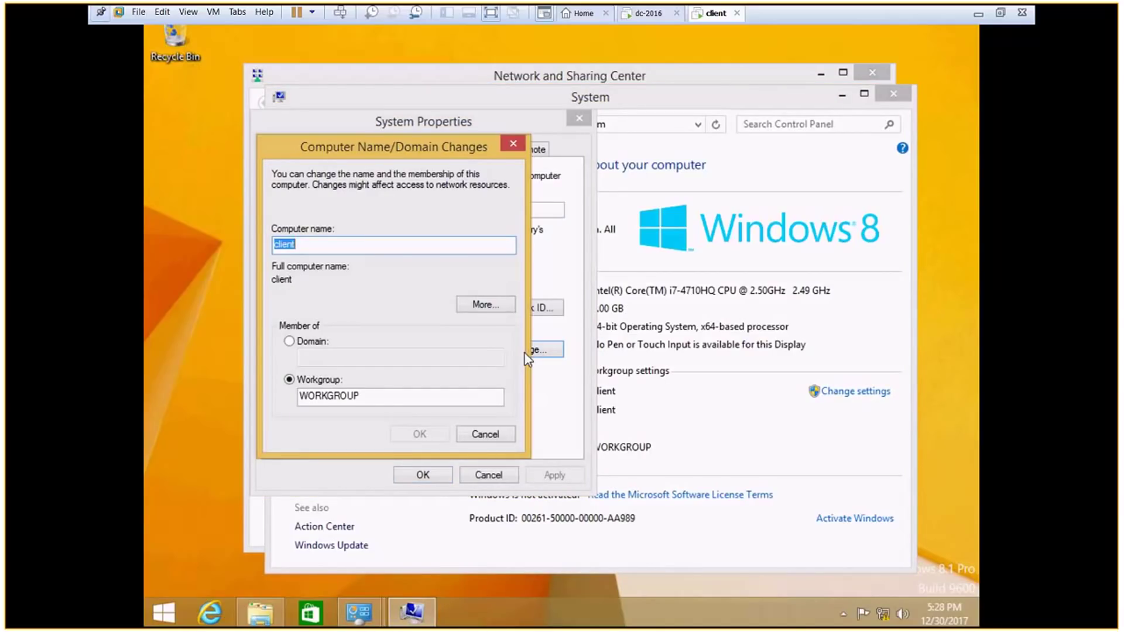
pyautogui.click(309, 342)
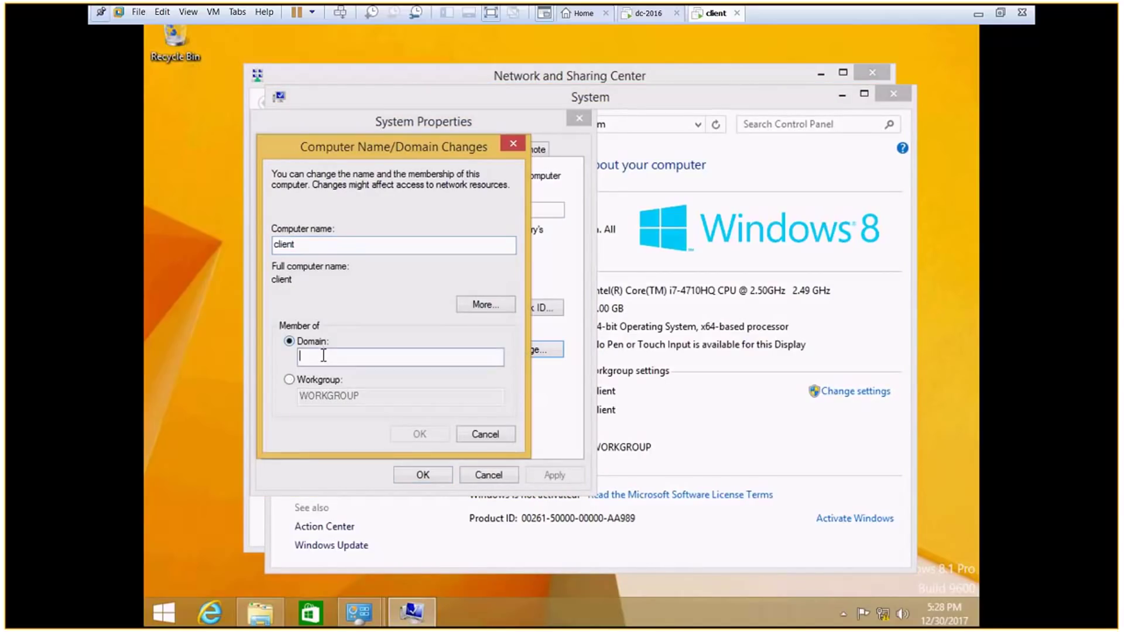
pyautogui.write('test.')
pyautogui.write('lab')
pyautogui.click(417, 433)
pyautogui.write('admin')
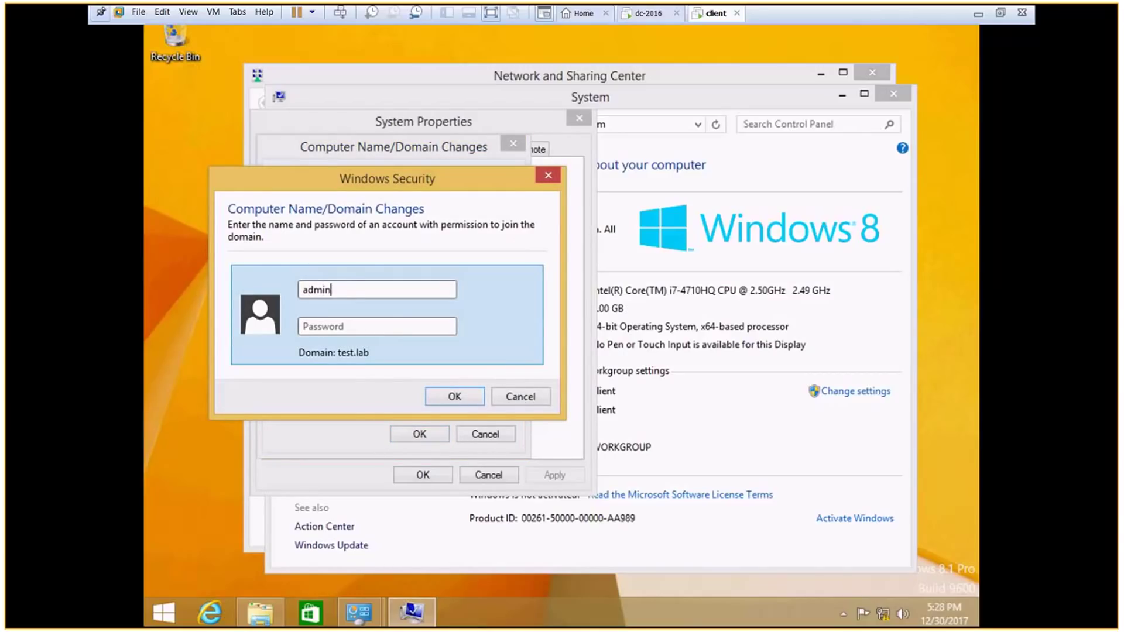
pyautogui.write('istrator')
# Step: Confirm the administrator credentials and acknowledge the test.lab domain welcome message
pyautogui.press('Tab')
pyautogui.write('••••••')
pyautogui.write('•')
pyautogui.click(454, 388)
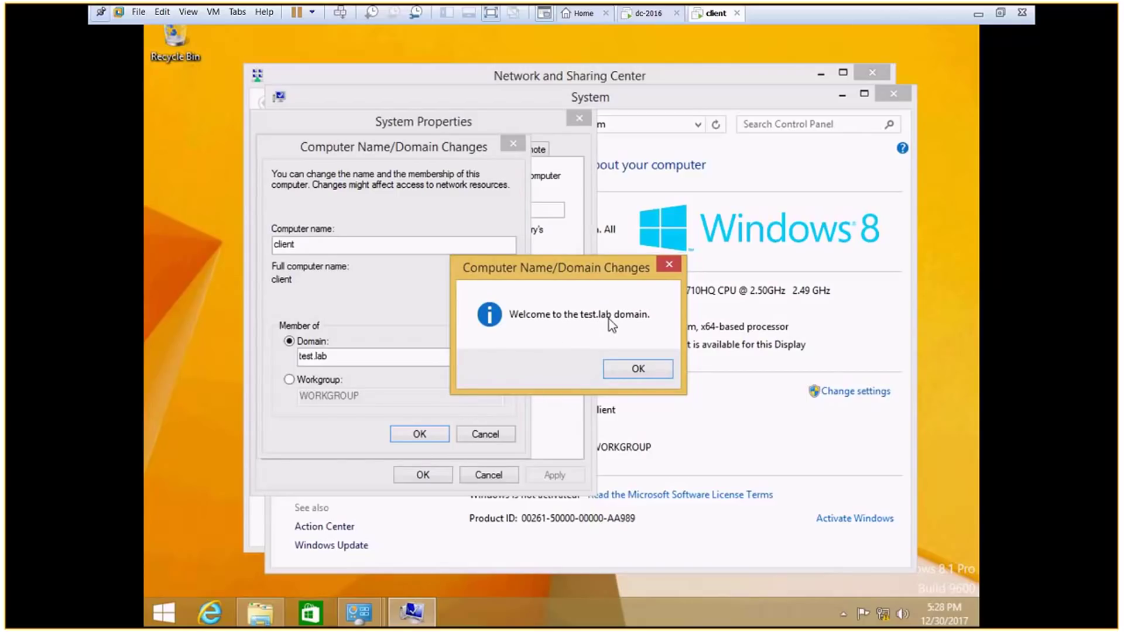
pyautogui.click(634, 368)
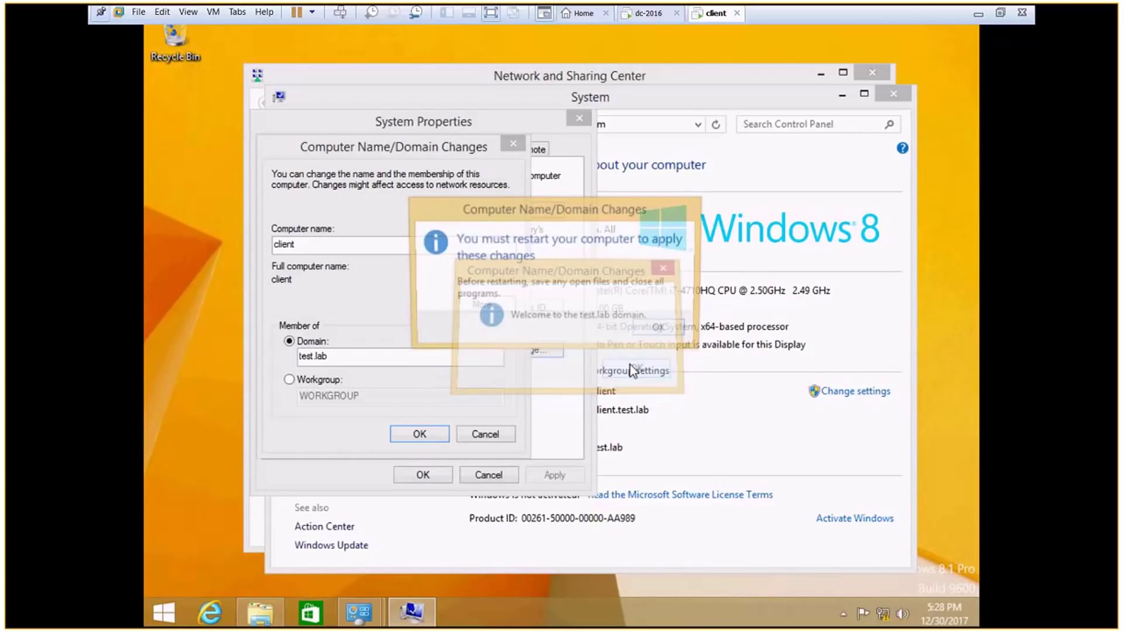
# Step: Accept the restart notice, close System Properties, and restart the client now
pyautogui.click(661, 329)
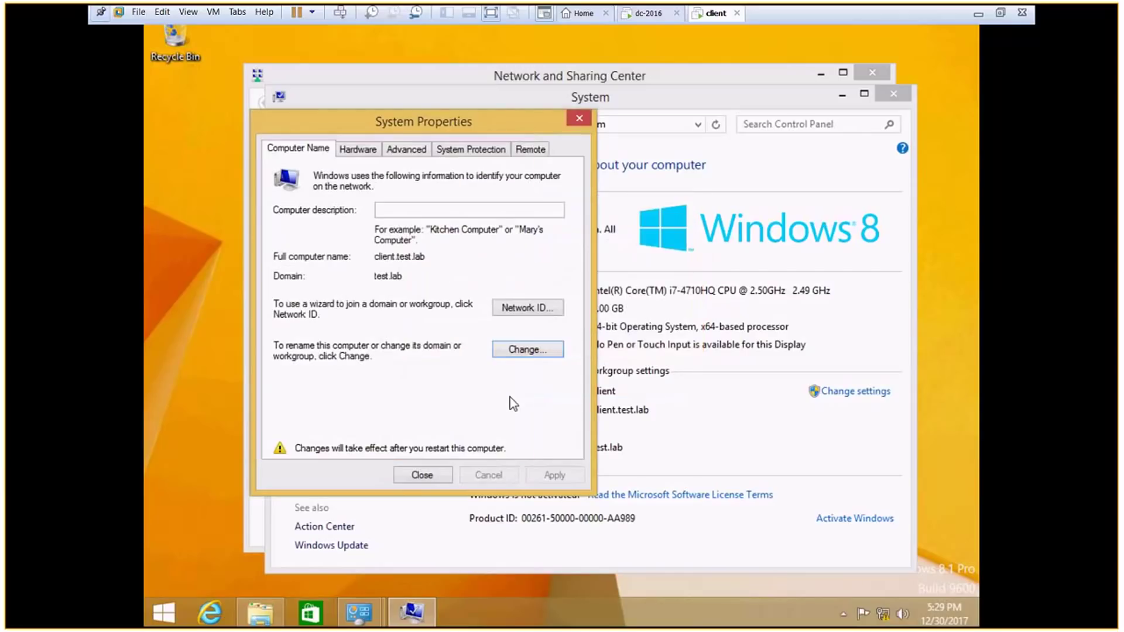
pyautogui.click(423, 476)
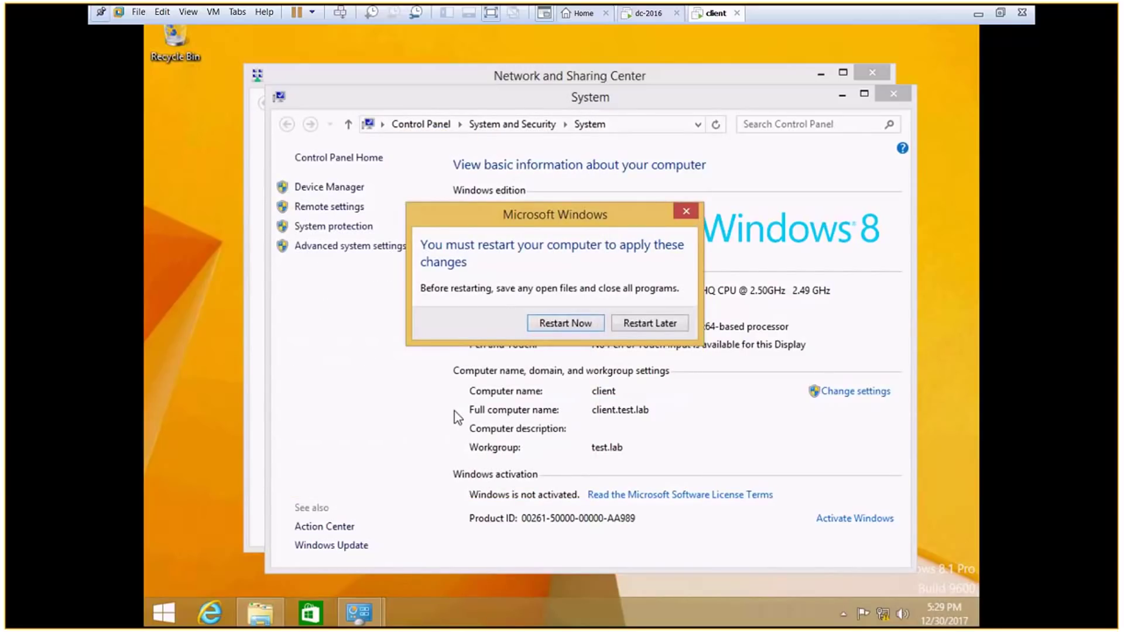
pyautogui.click(571, 328)
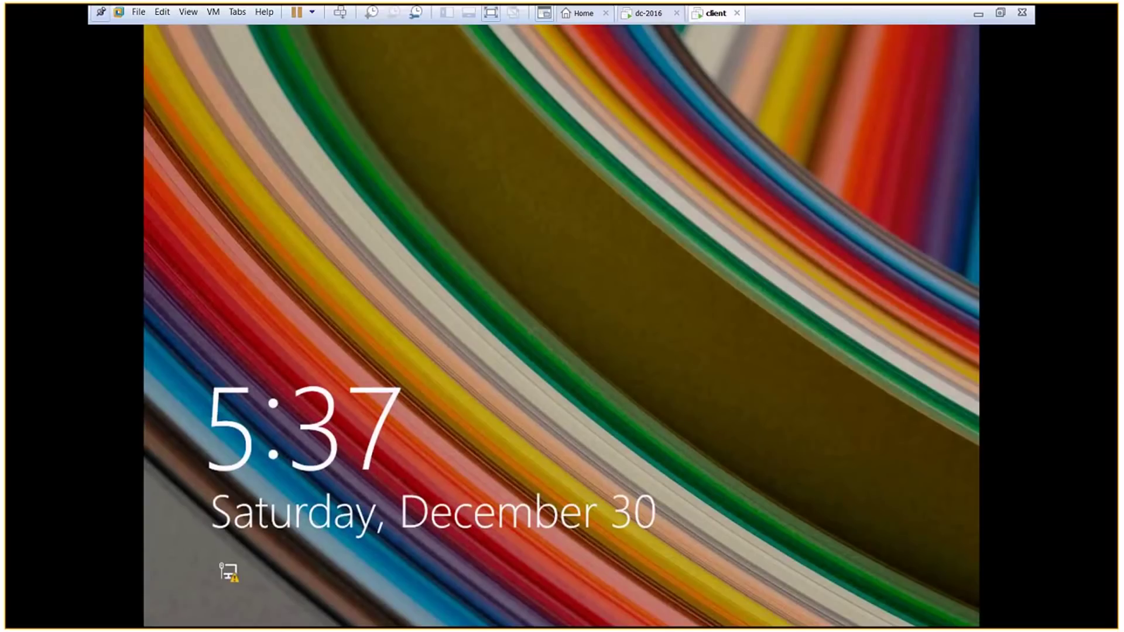
# Step: Sign in to the client with its password and view This PC's System information
pyautogui.press('Return')
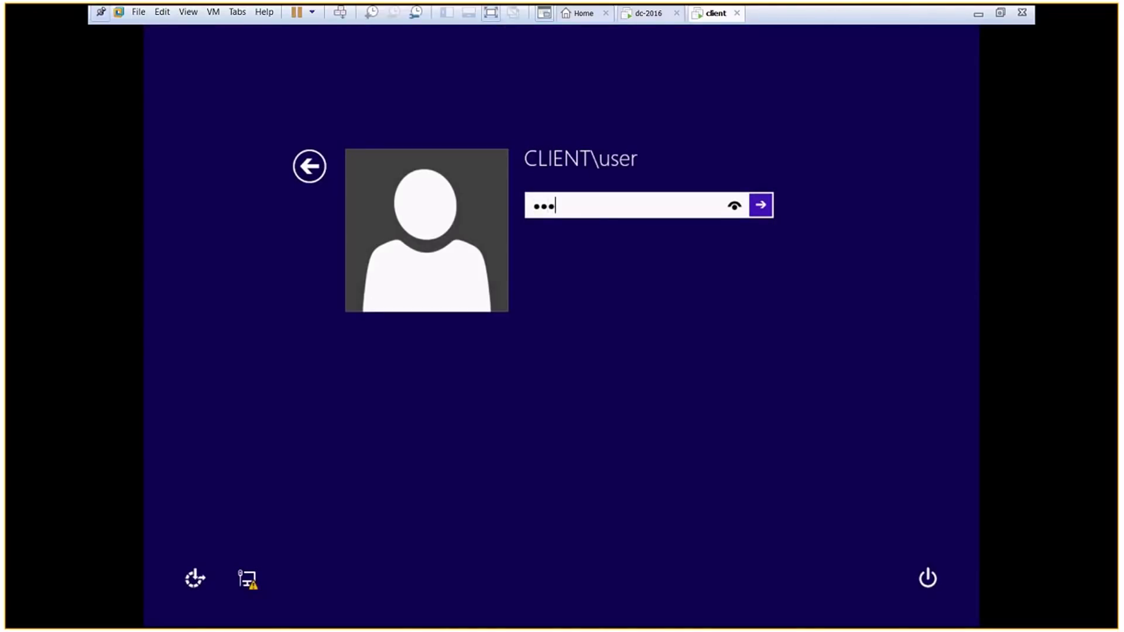
pyautogui.write('****')
pyautogui.press('Return')
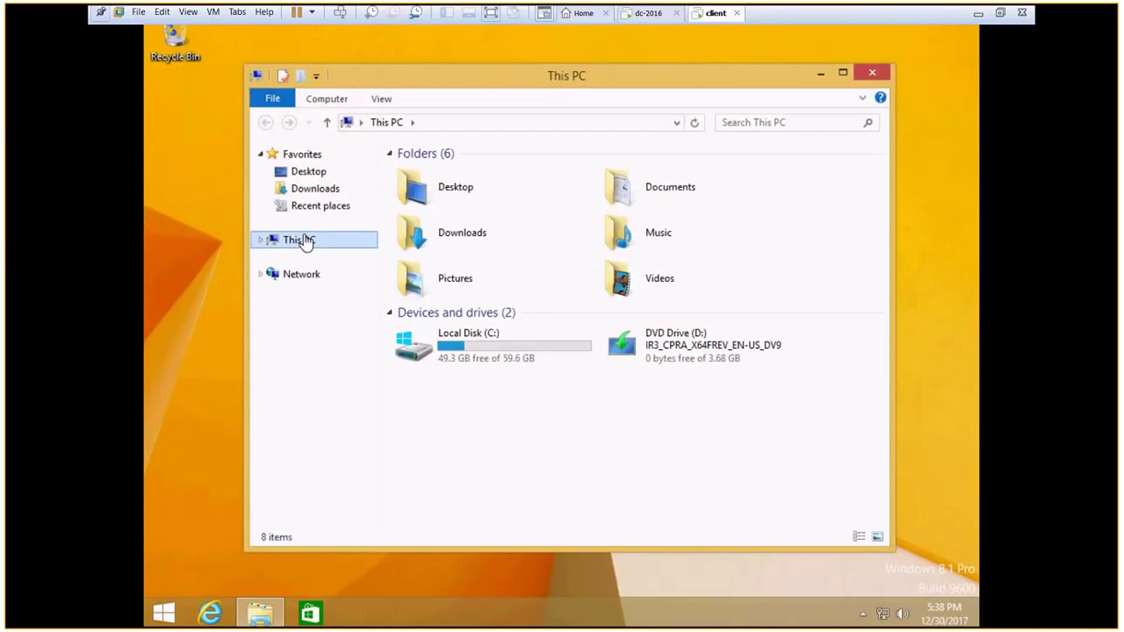
pyautogui.rightClick(303, 242)
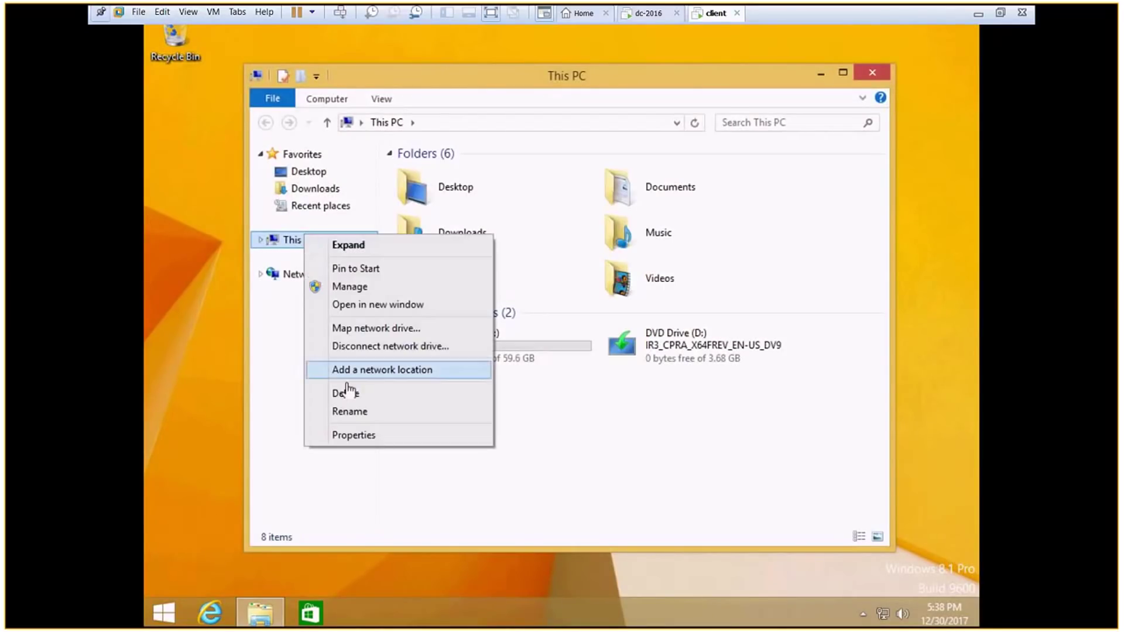
pyautogui.click(349, 436)
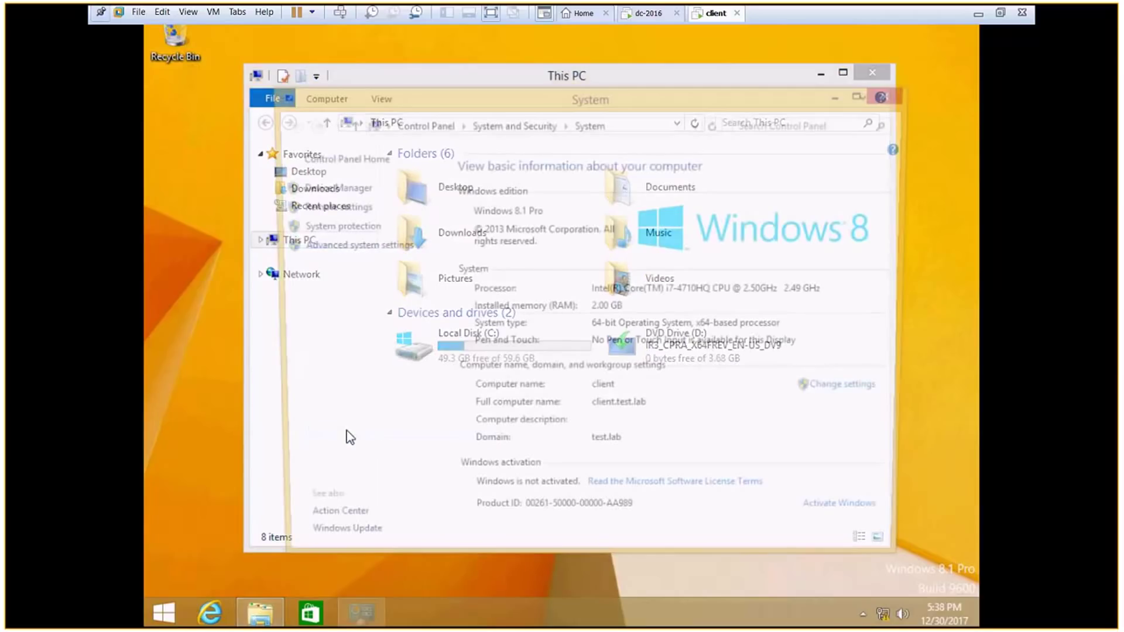